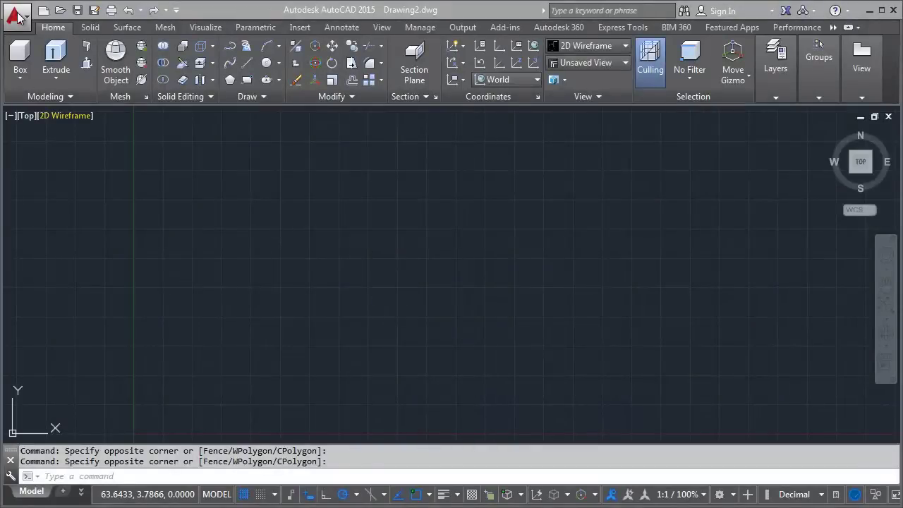
Create a new blank drawing, Drawing4.dwg, from the acad.dwt template.
left_click(19, 17)
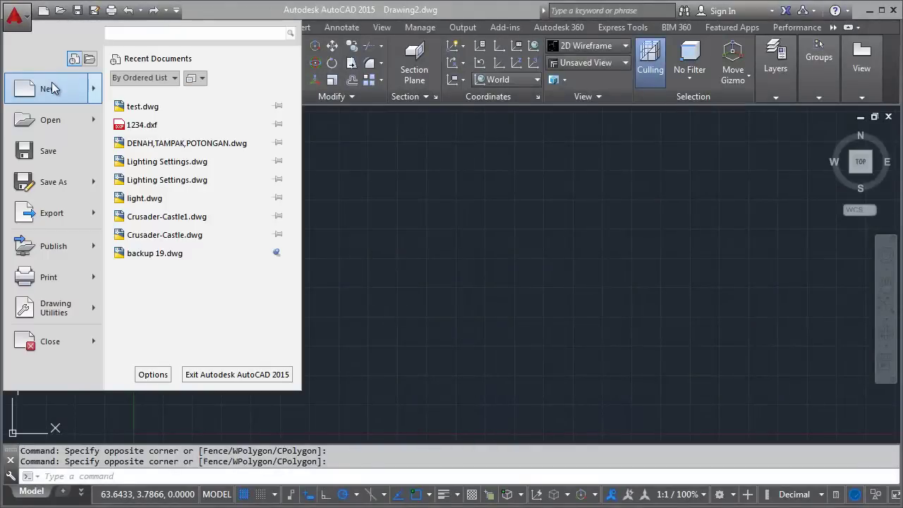
left_click(51, 86)
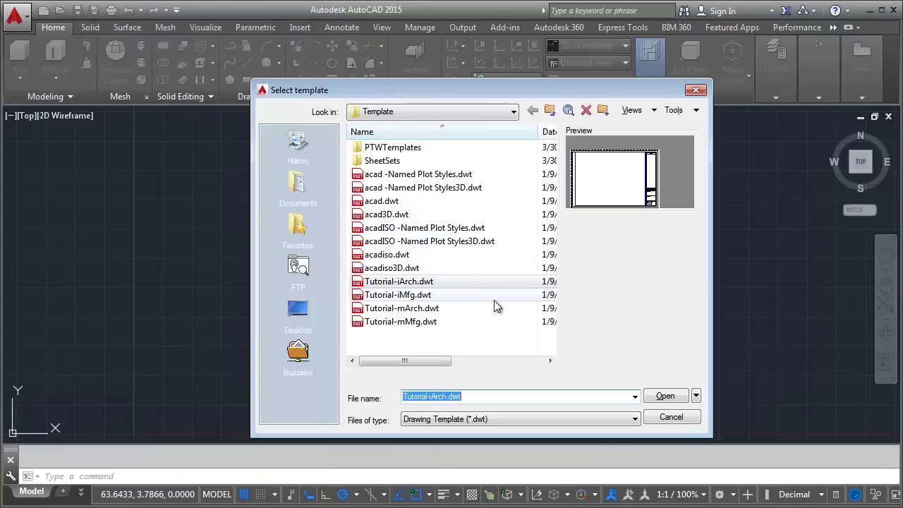
left_click(391, 202)
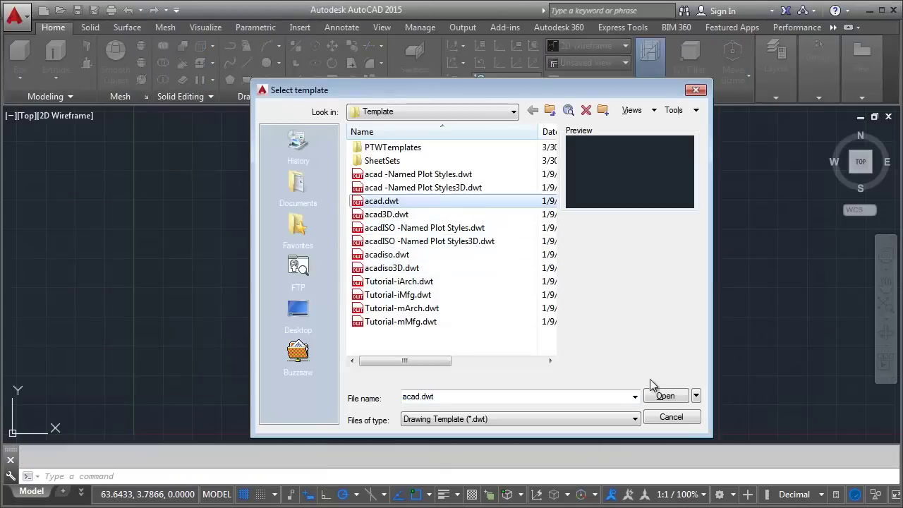
left_click(663, 396)
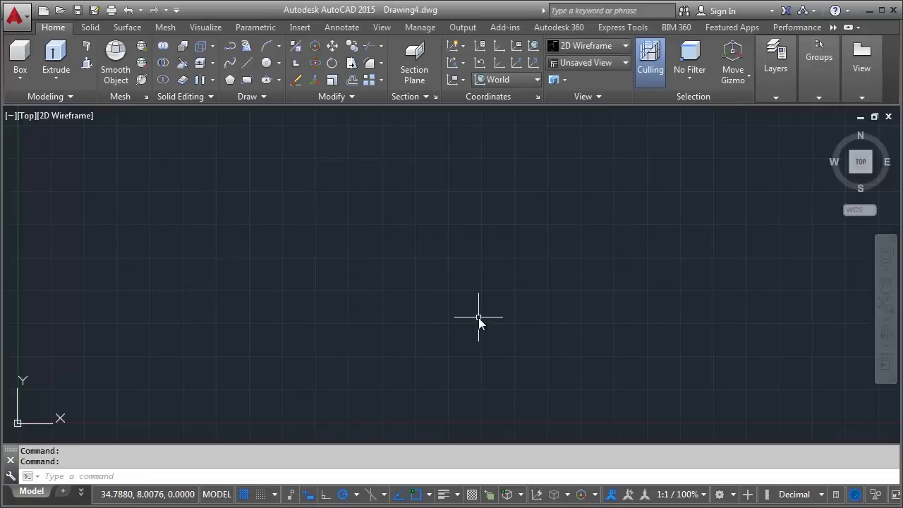
Use RECOVER on DENAH,TAMPAK,POTONGAN.dwg, filtering the file list to Drawing (*.dwg).
type("reco")
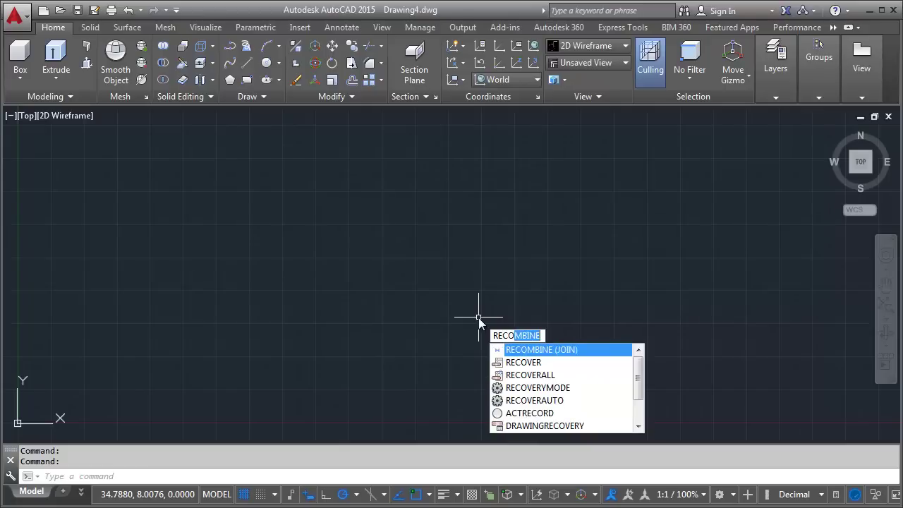
type("ver")
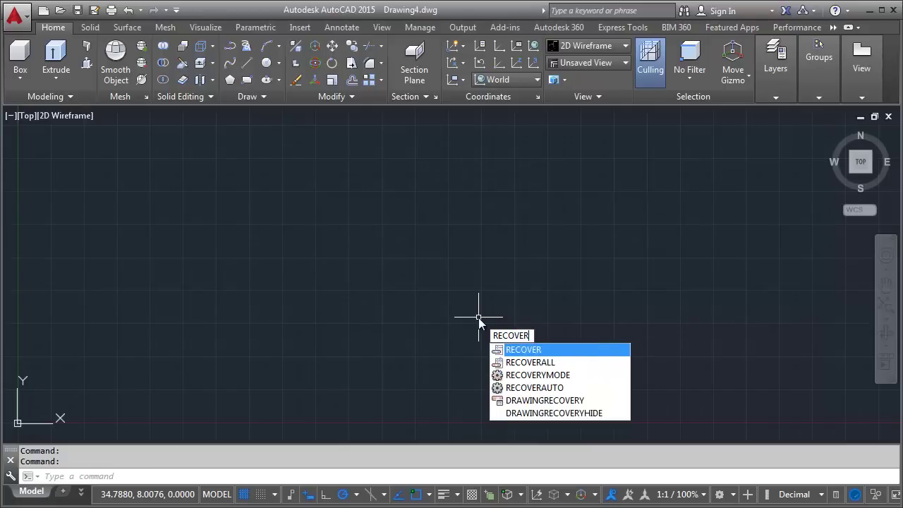
key("Return")
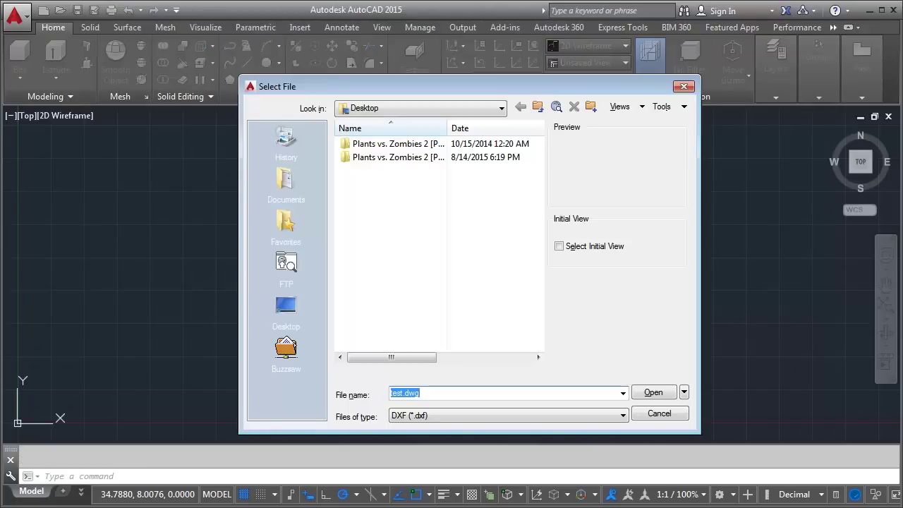
left_click(422, 416)
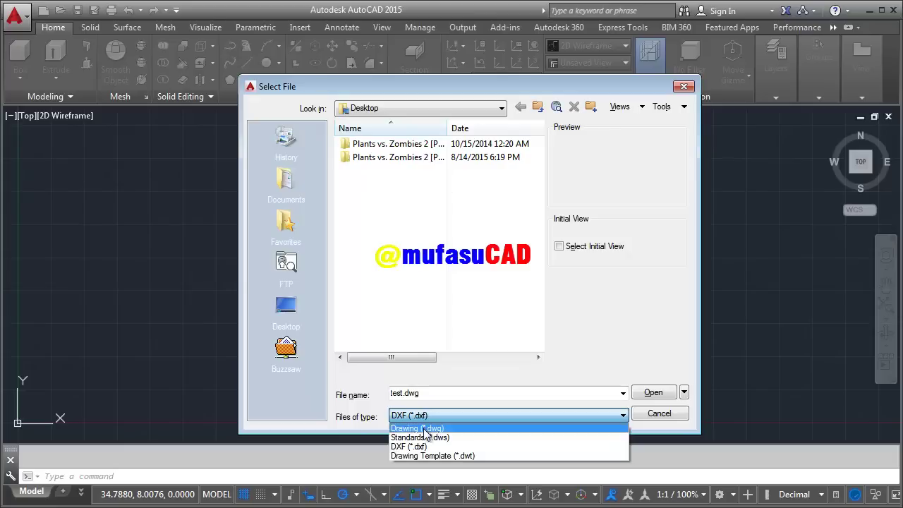
left_click(423, 429)
left_click(408, 172)
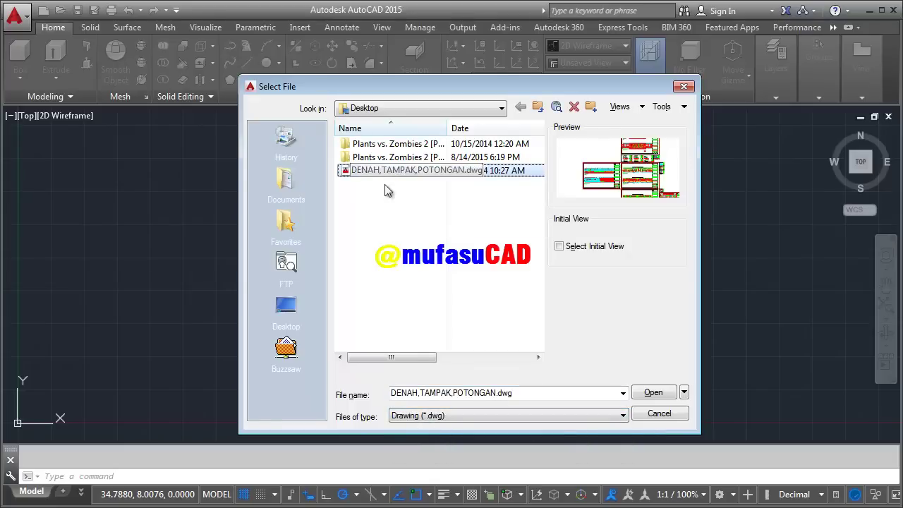
left_click(653, 393)
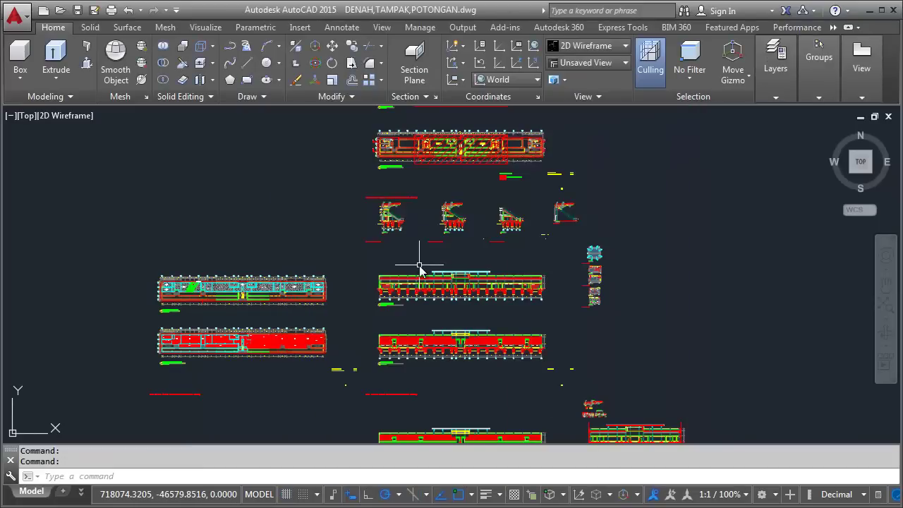
Run AUDIT, answering Y to fix detected errors.
type("AUDI")
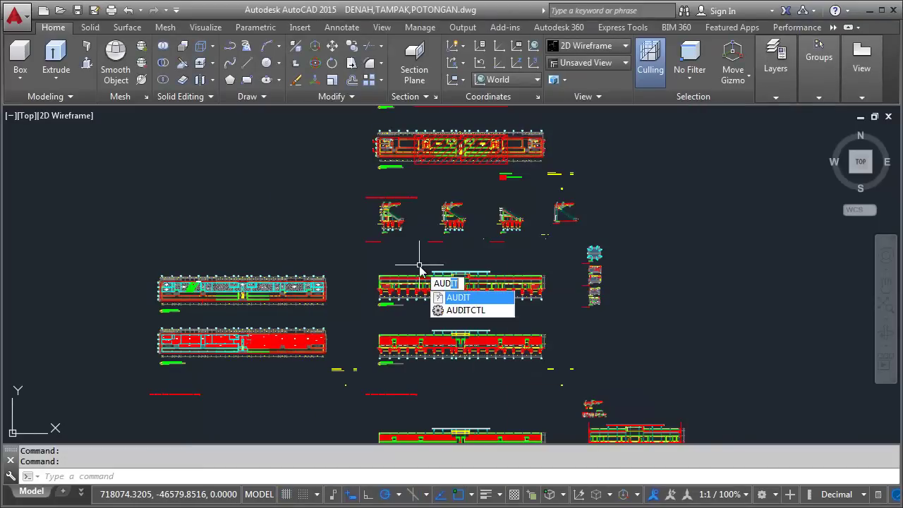
type("T")
key("Return")
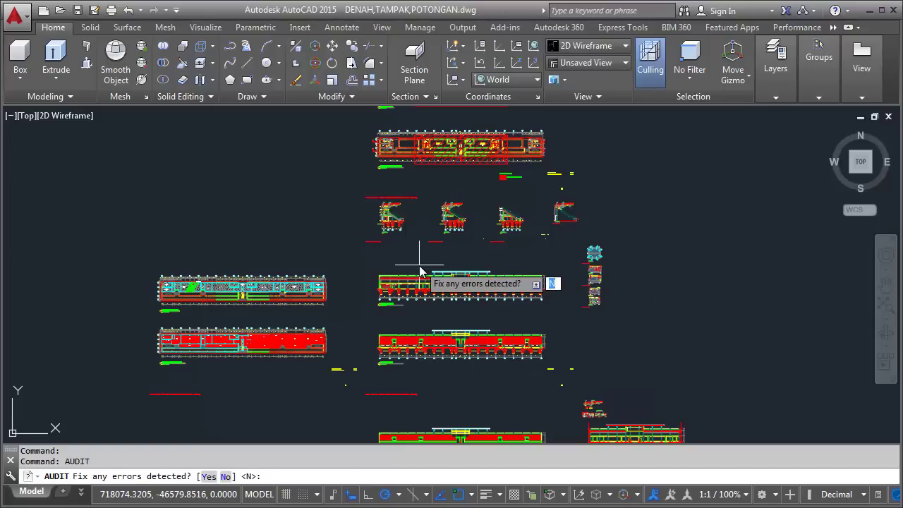
type("y")
key("Return")
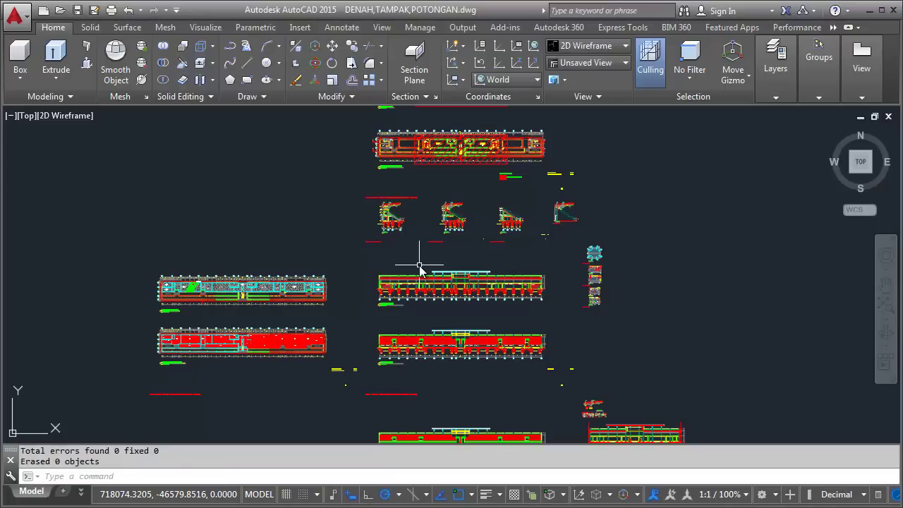
type("PURg")
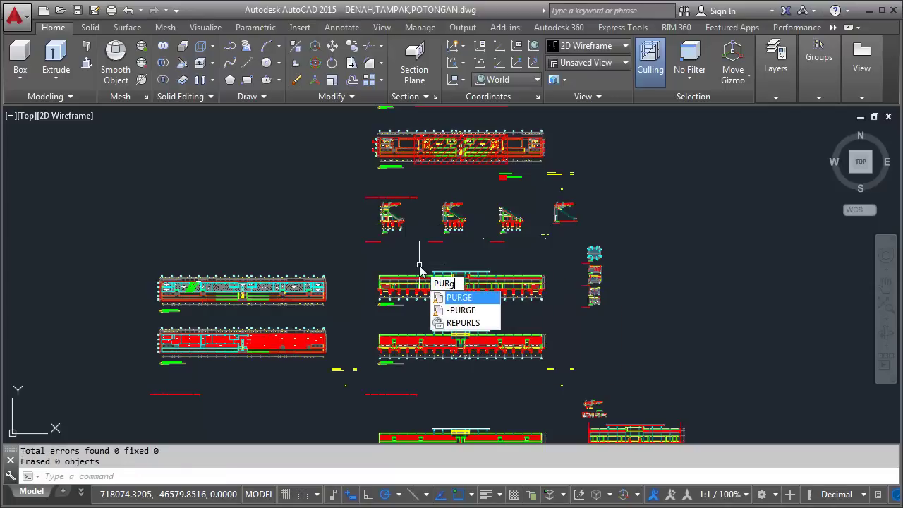
type("E")
Purge all unused items at once without per-item confirmation, then close Purge.
key("Return")
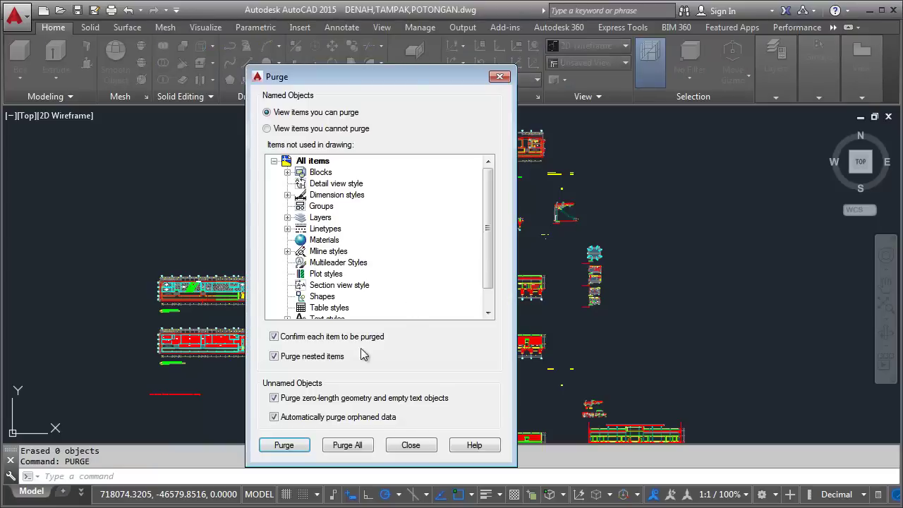
left_click(346, 445)
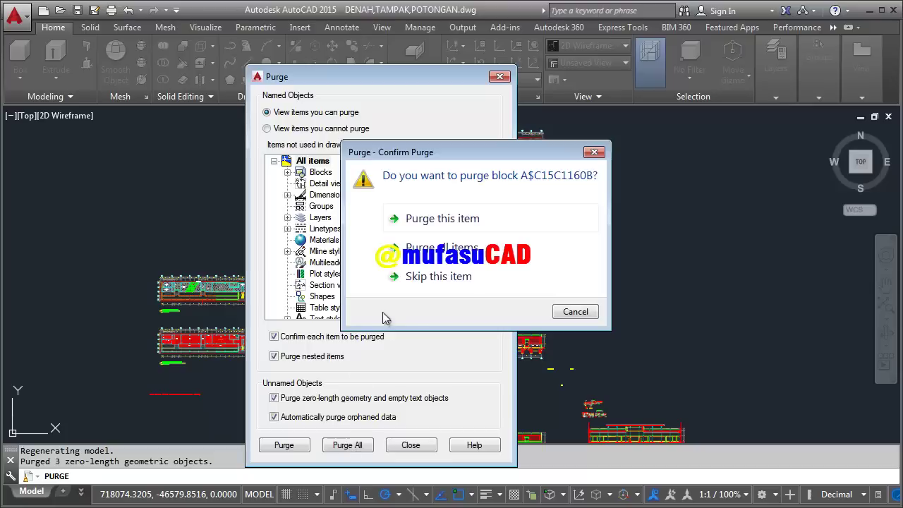
left_click(434, 249)
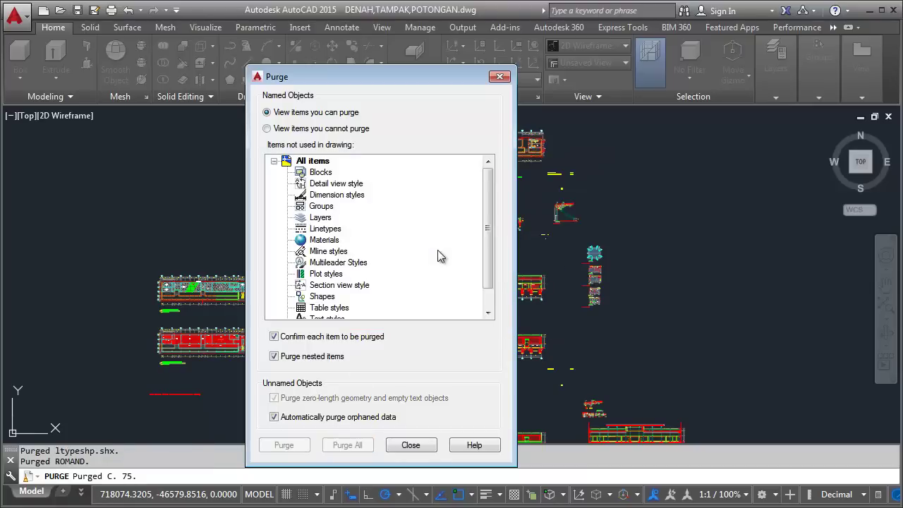
left_click(414, 444)
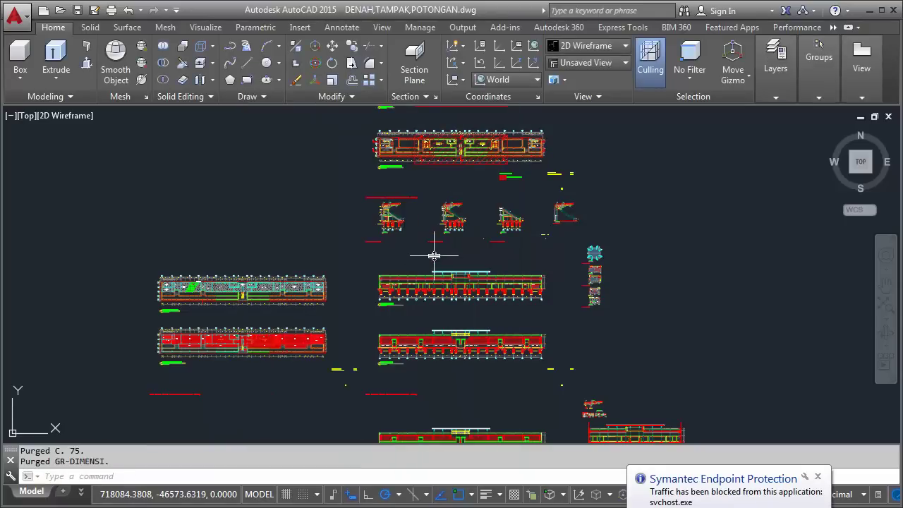
Select all 31212 objects with Ctrl+A and run DELCONSTRAINT on them.
type("REC")
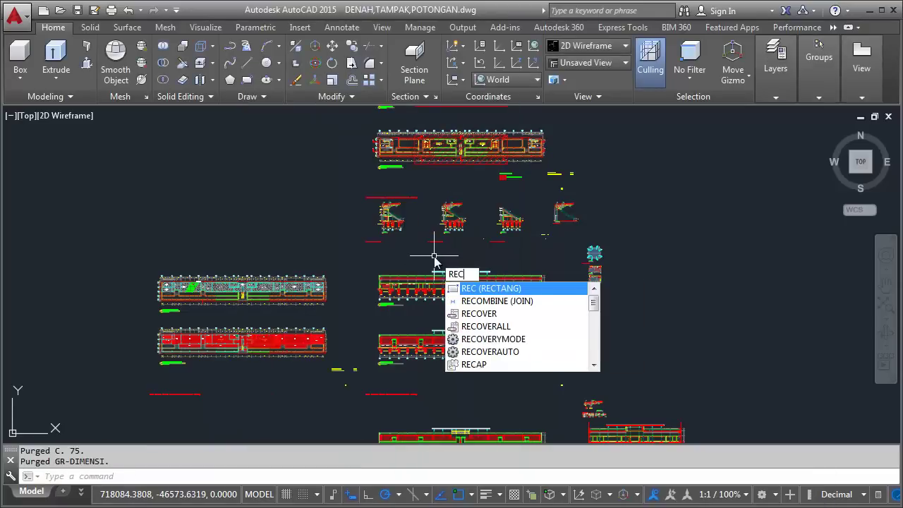
type("On")
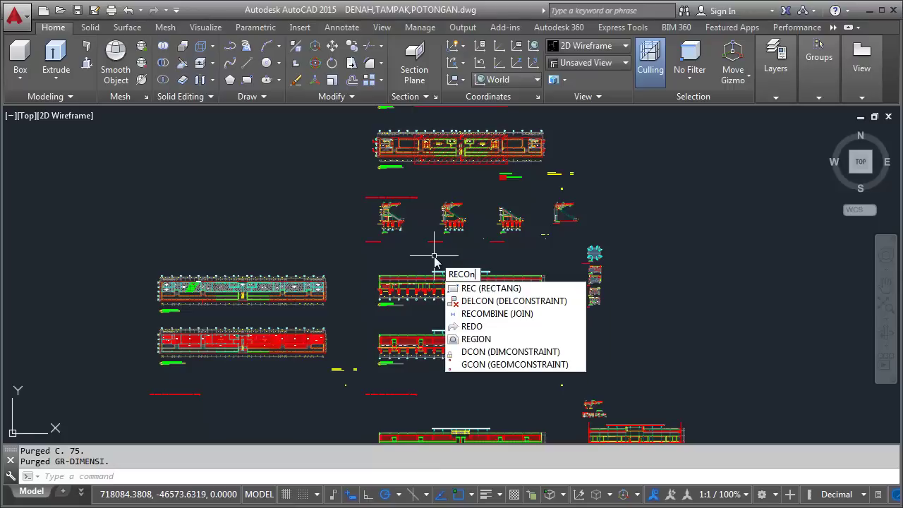
key("BackSpace")
key("BackSpace")
key("BackSpace")
key("BackSpace")
key("BackSpace")
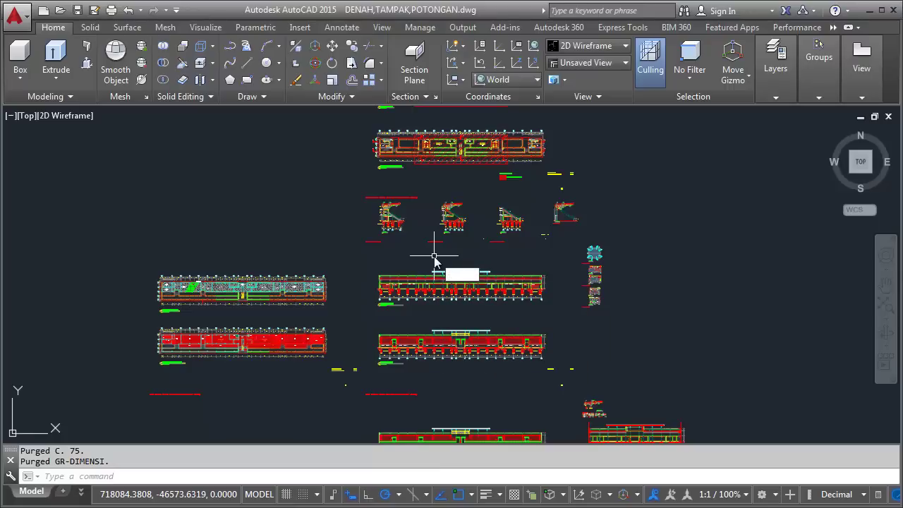
type("DEl")
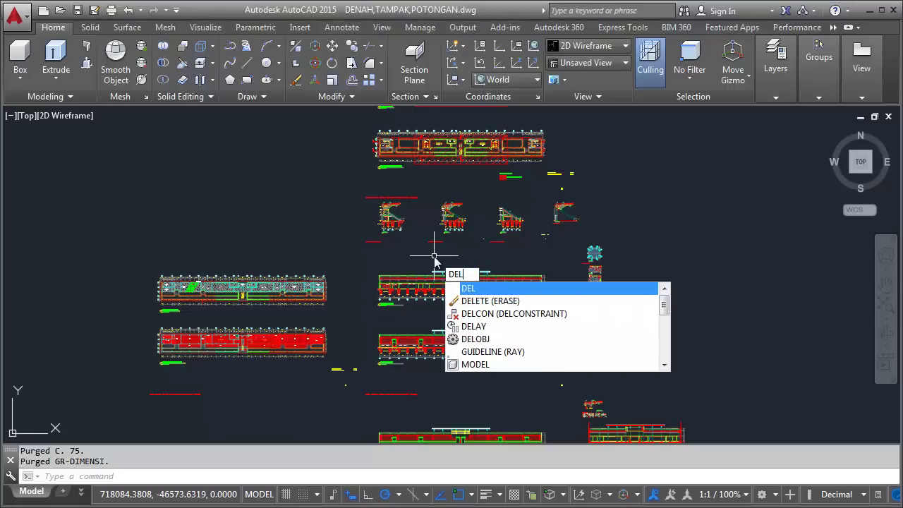
type("con")
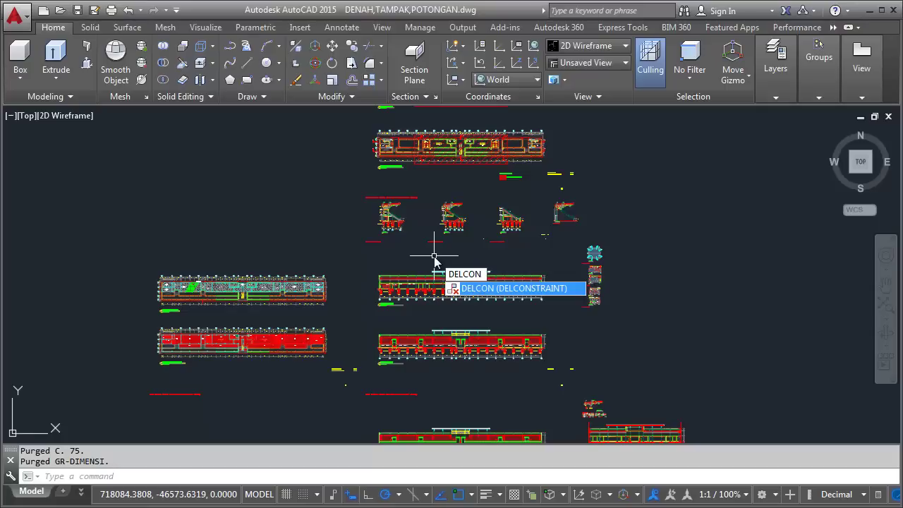
key("Return")
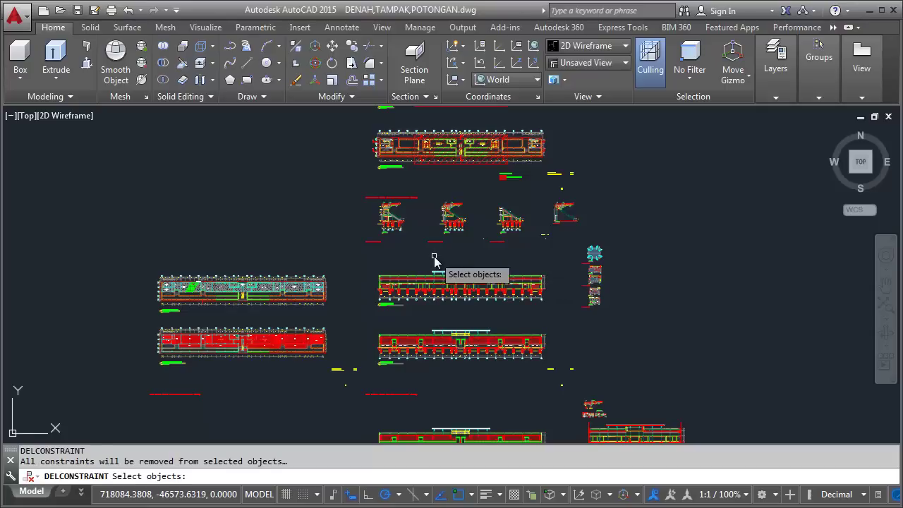
key("Escape")
key("ctrl+a")
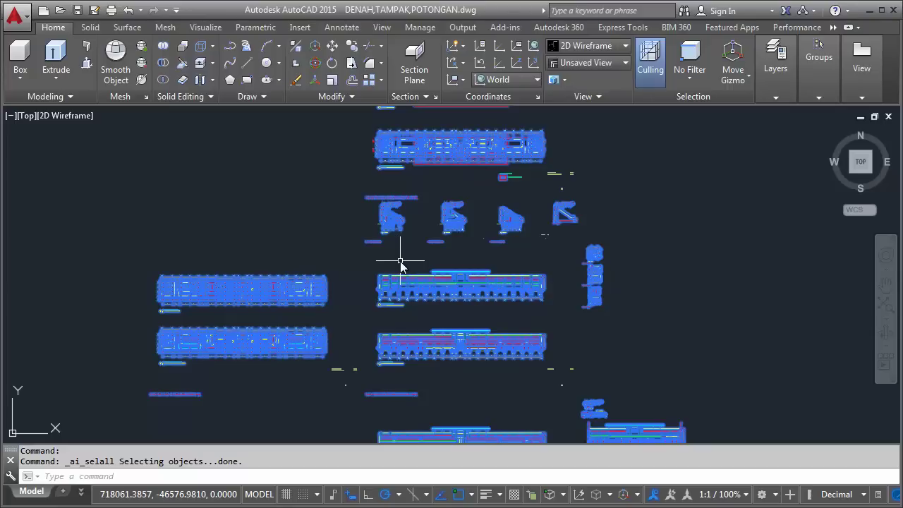
key("Escape")
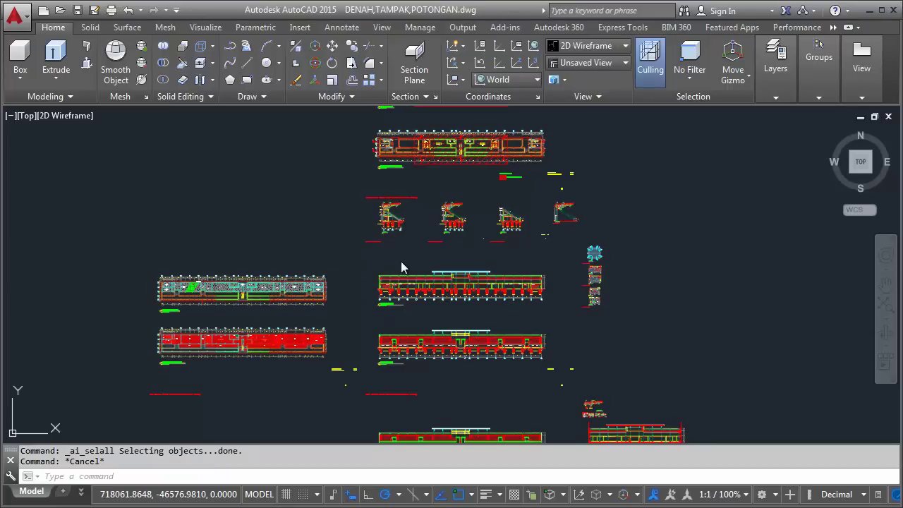
key("ctrl+a")
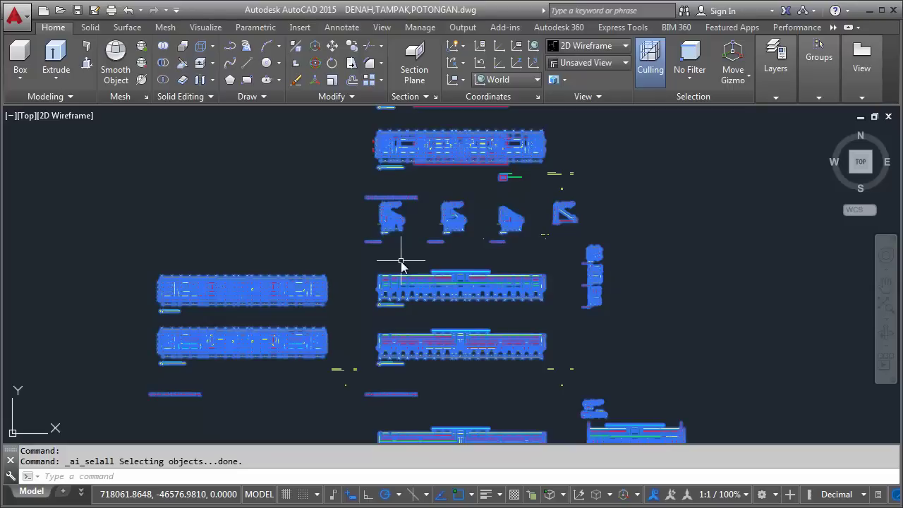
type("DEL")
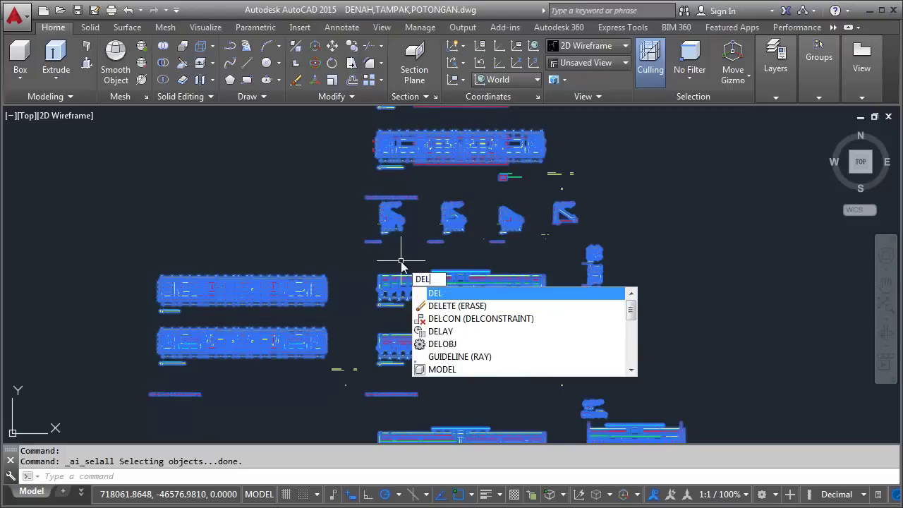
type("on")
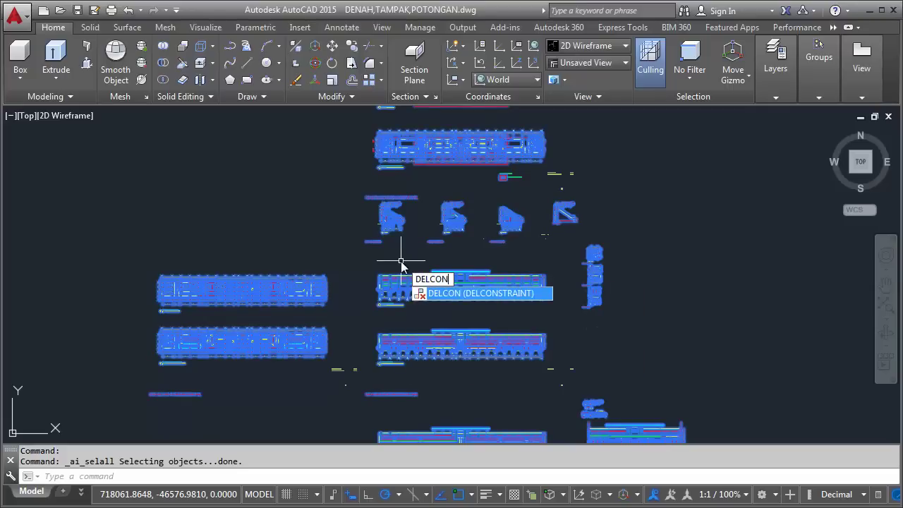
key("Return")
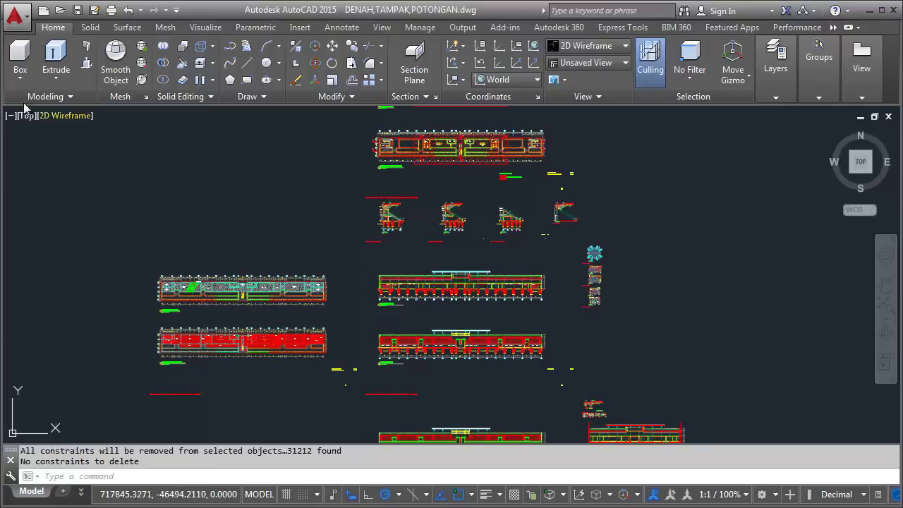
Save a copy named test in AutoCAD 2010/LT2010 DXF format on the Desktop.
left_click(15, 15)
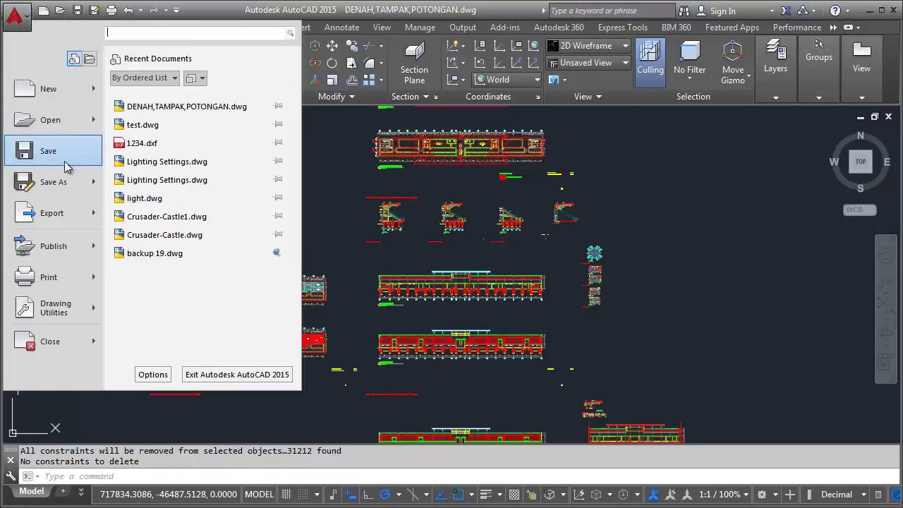
mouse_move(53, 182)
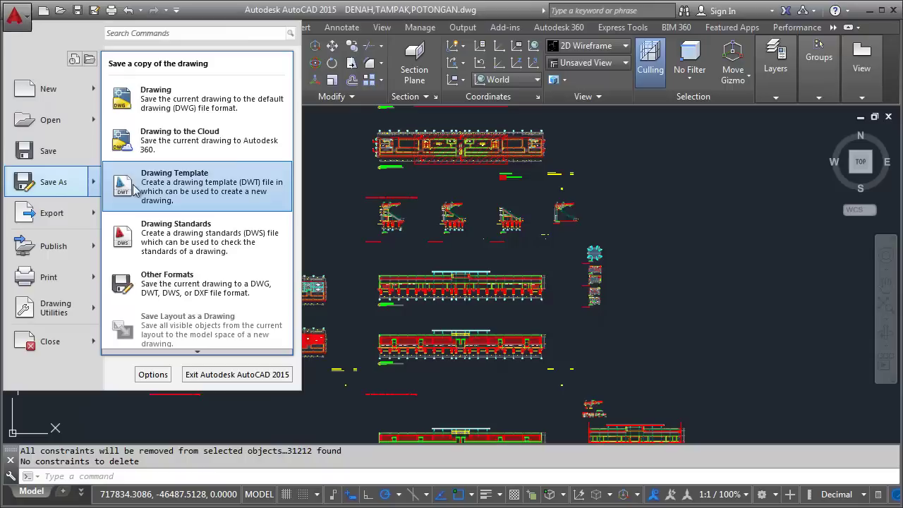
left_click(181, 289)
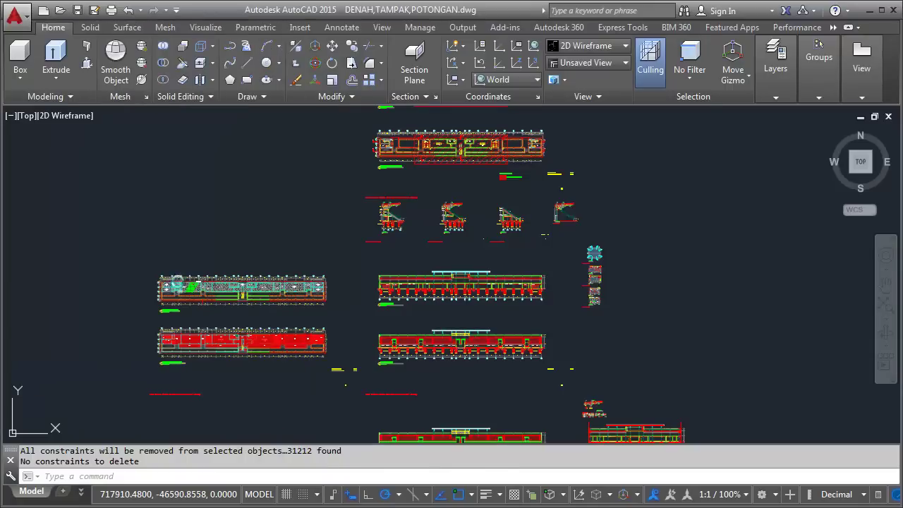
left_click(462, 417)
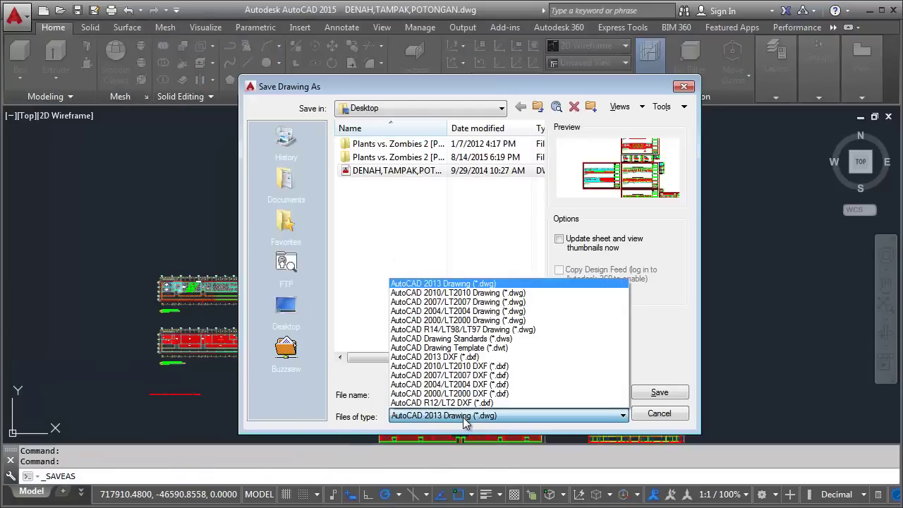
left_click(482, 367)
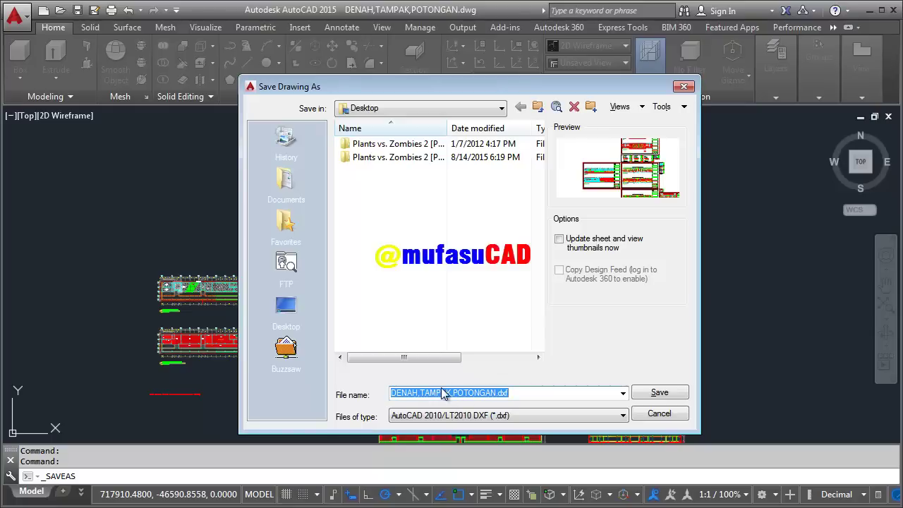
type("test")
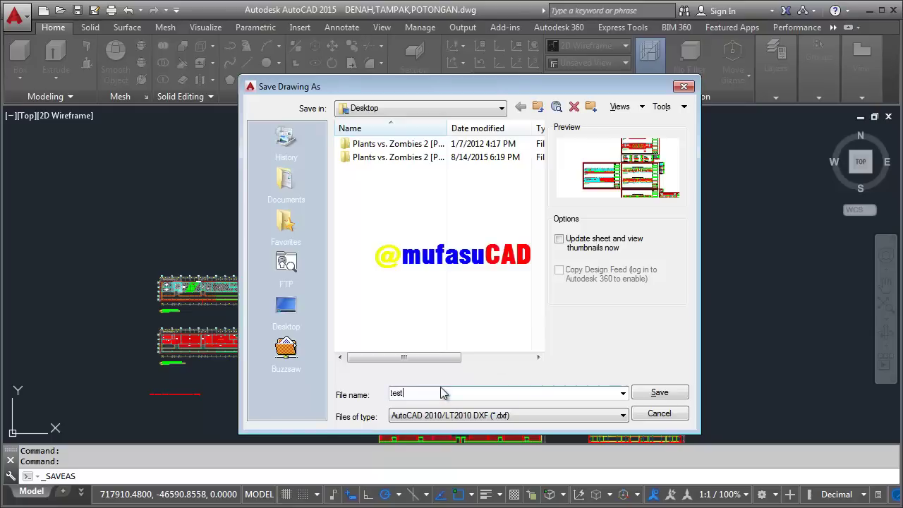
left_click(660, 394)
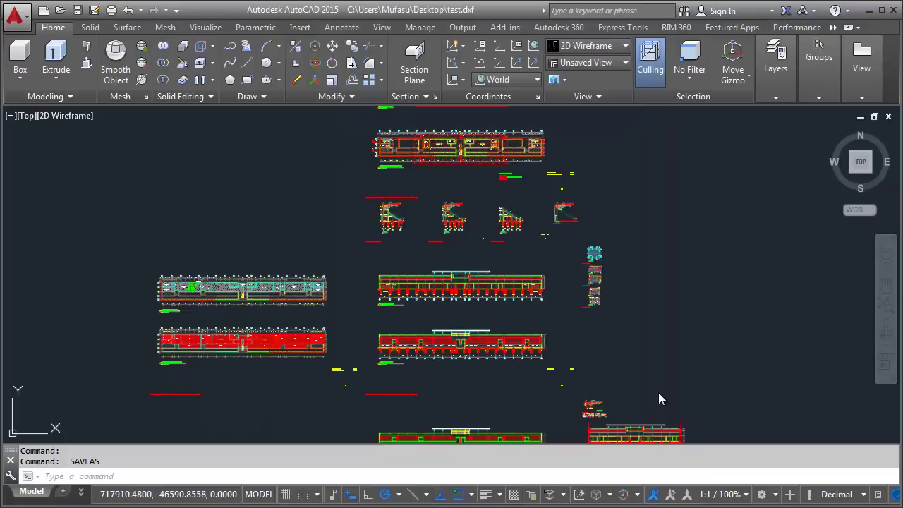
Close test.dxf without converting to DWG, then reopen it from the Desktop.
left_click(889, 117)
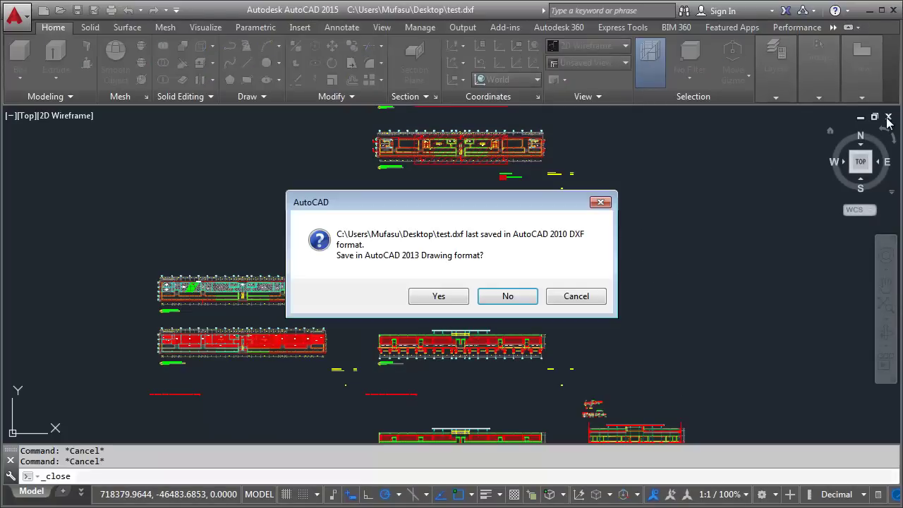
left_click(522, 300)
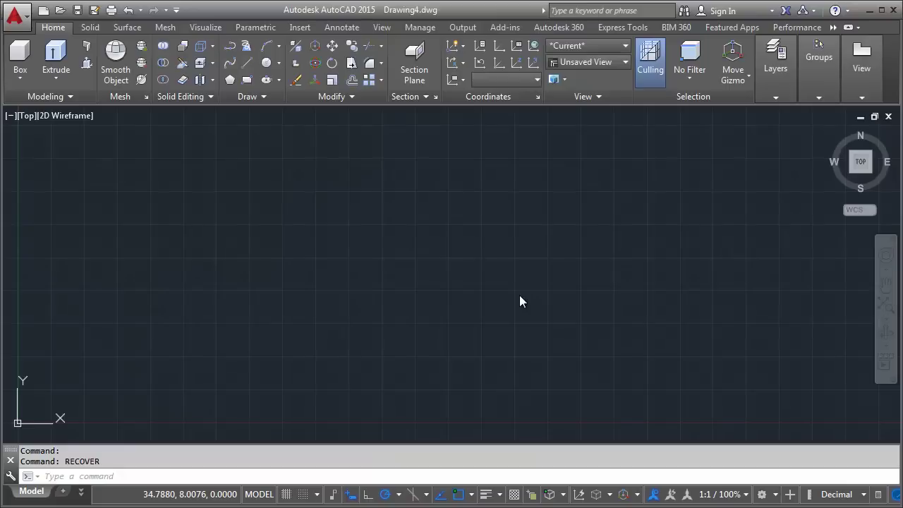
left_click(67, 8)
left_click(67, 8)
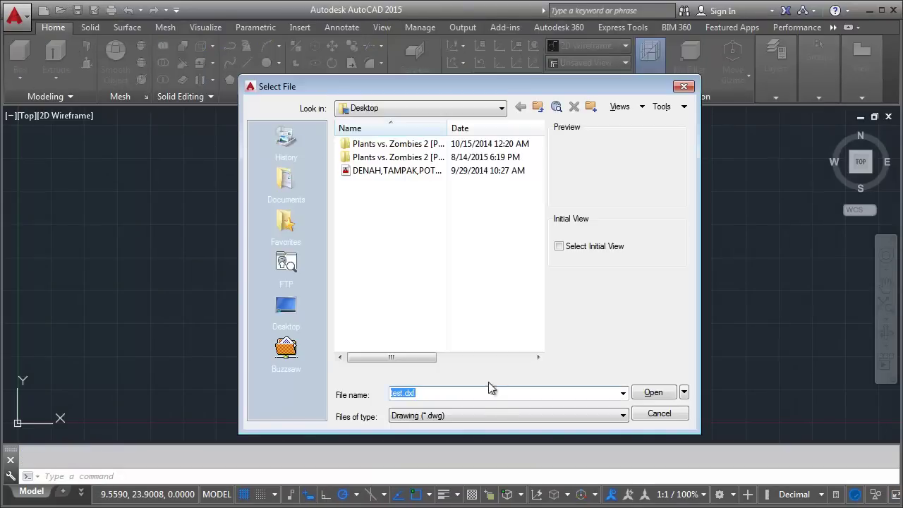
left_click(496, 416)
left_click(471, 444)
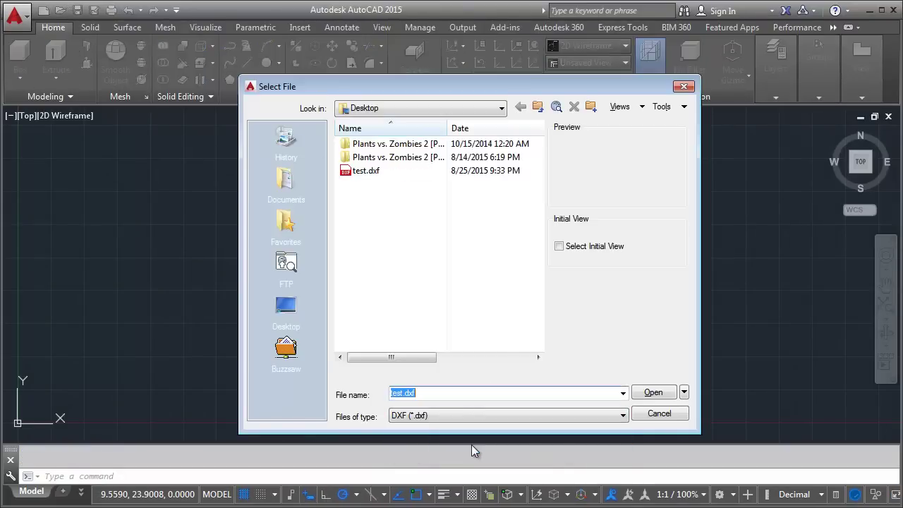
left_click(365, 171)
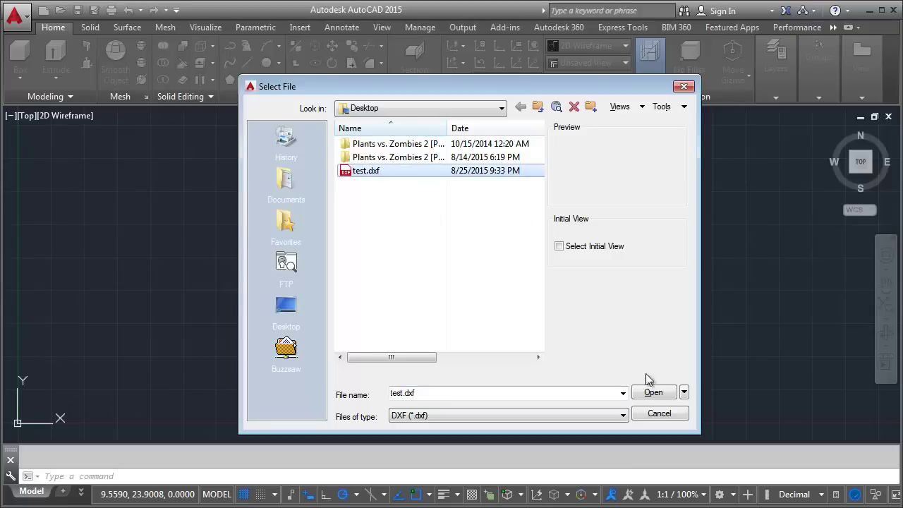
left_click(653, 393)
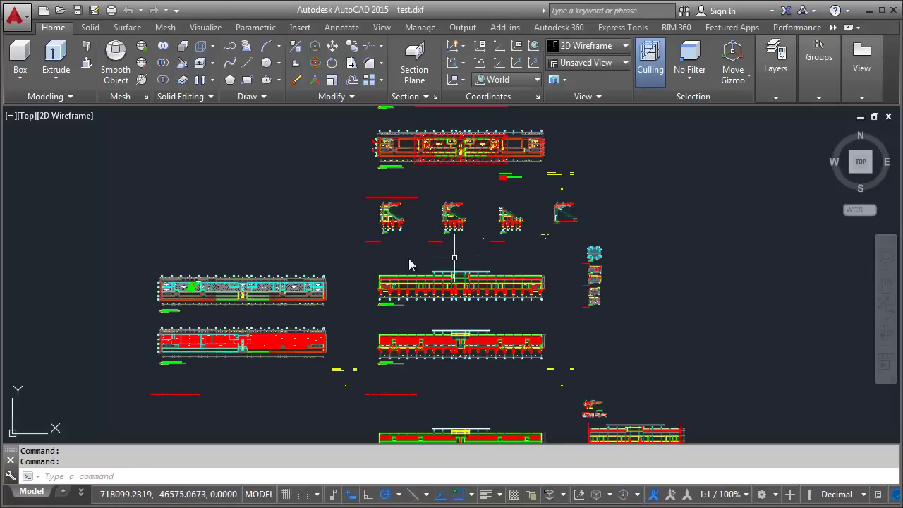
Save the drawing as test.dwg in AutoCAD 2013 Drawing (*.dwg) format.
left_click(95, 11)
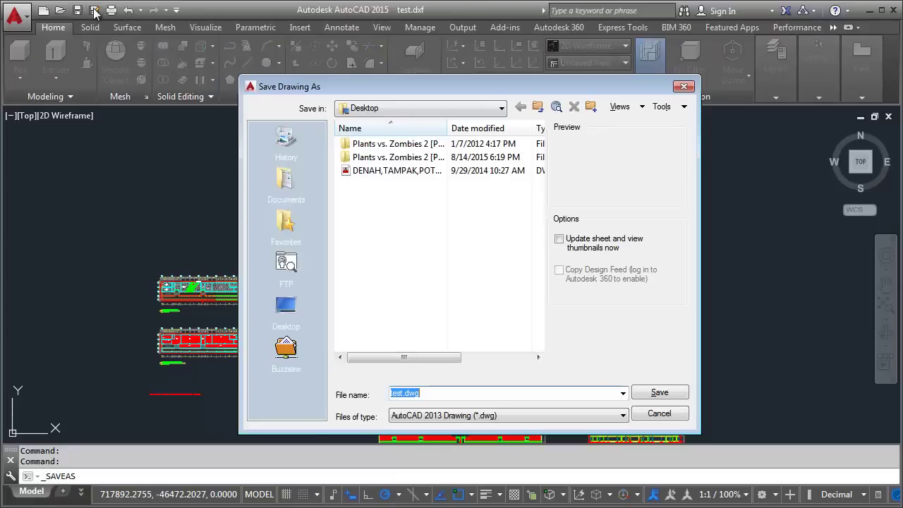
left_click(445, 416)
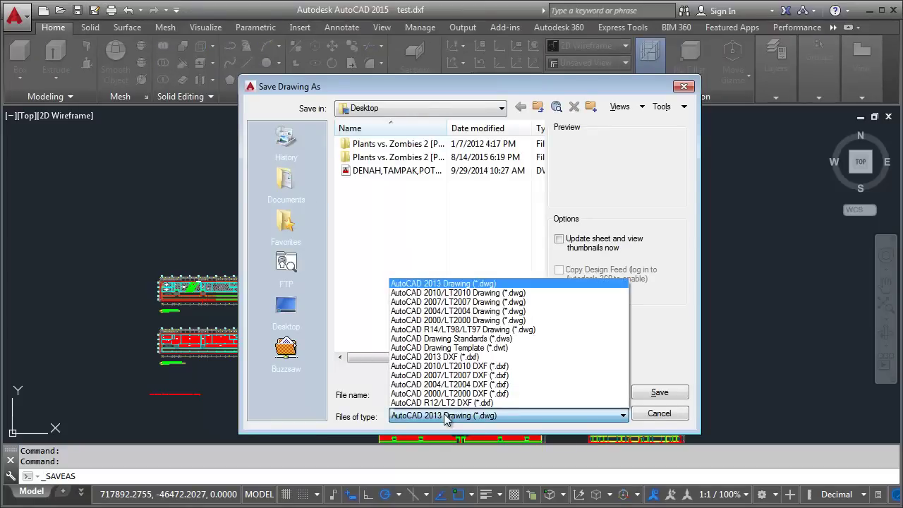
left_click(493, 289)
left_click(651, 396)
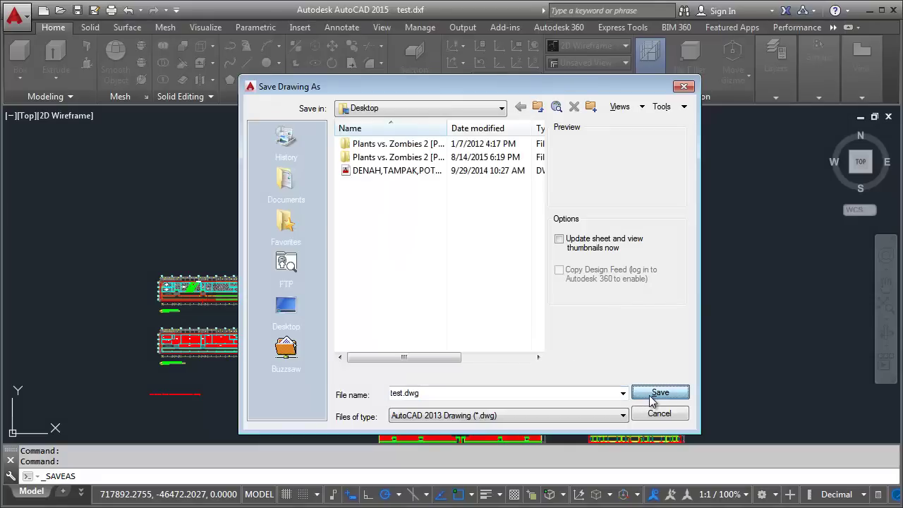